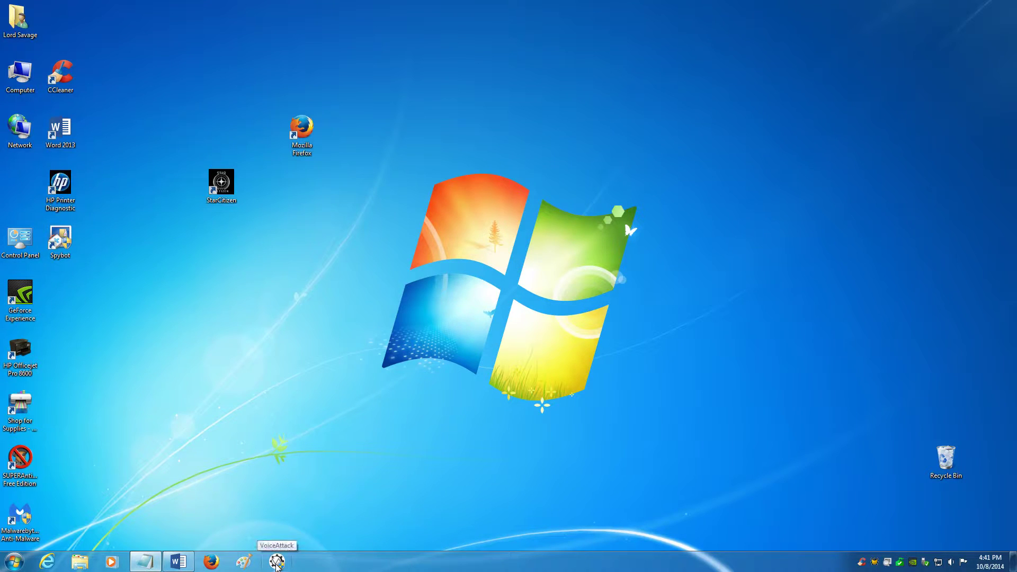
Launch VoiceAttack, approve the UAC permission prompt and dismiss the trial notice
{"action": "left_click", "coordinate": [276, 563]}
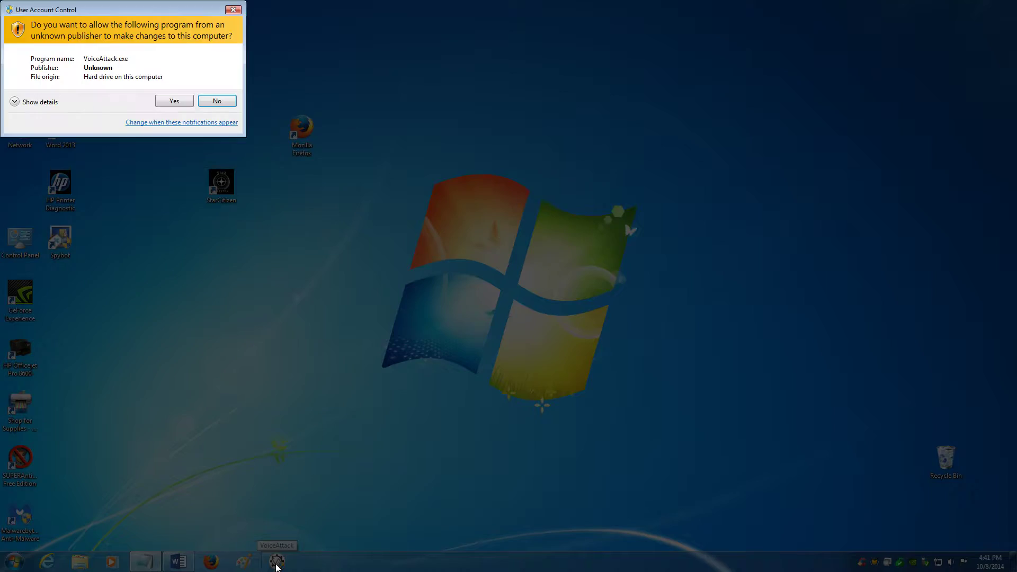
{"action": "left_click", "coordinate": [174, 102]}
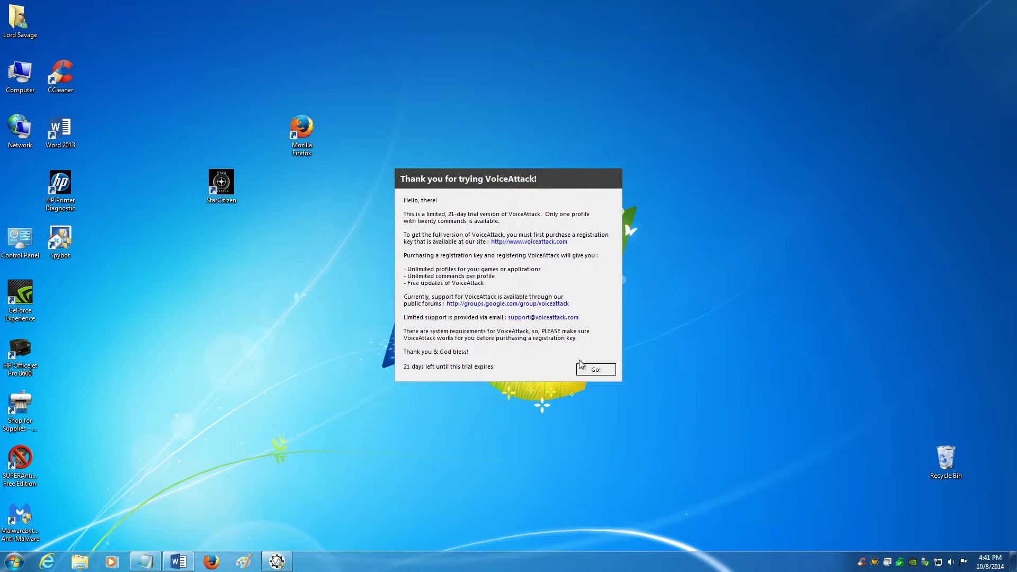
{"action": "left_click", "coordinate": [594, 367]}
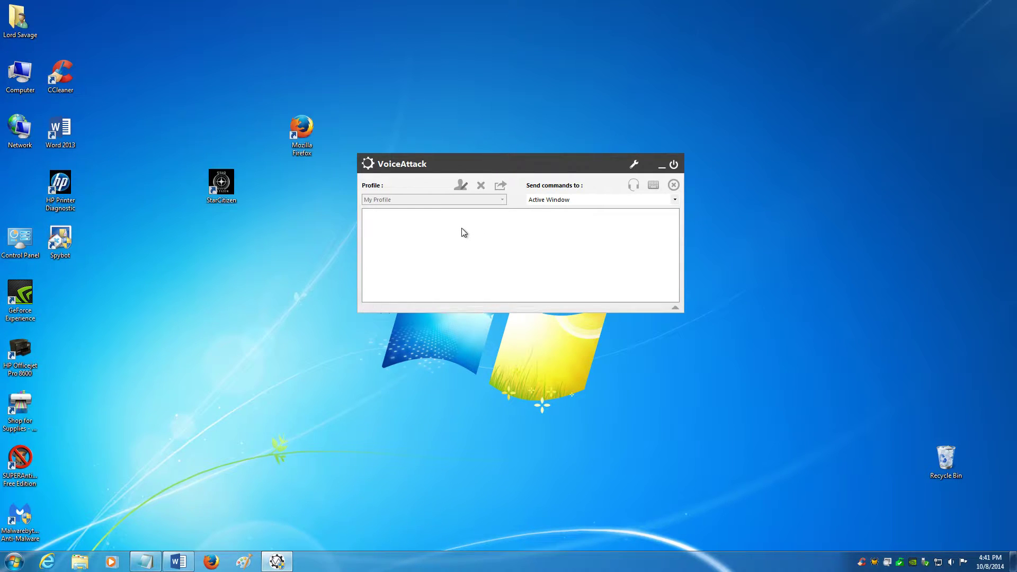
Edit My Profile and add a new command with the spoken phrase 'Target'
{"action": "left_click", "coordinate": [461, 186]}
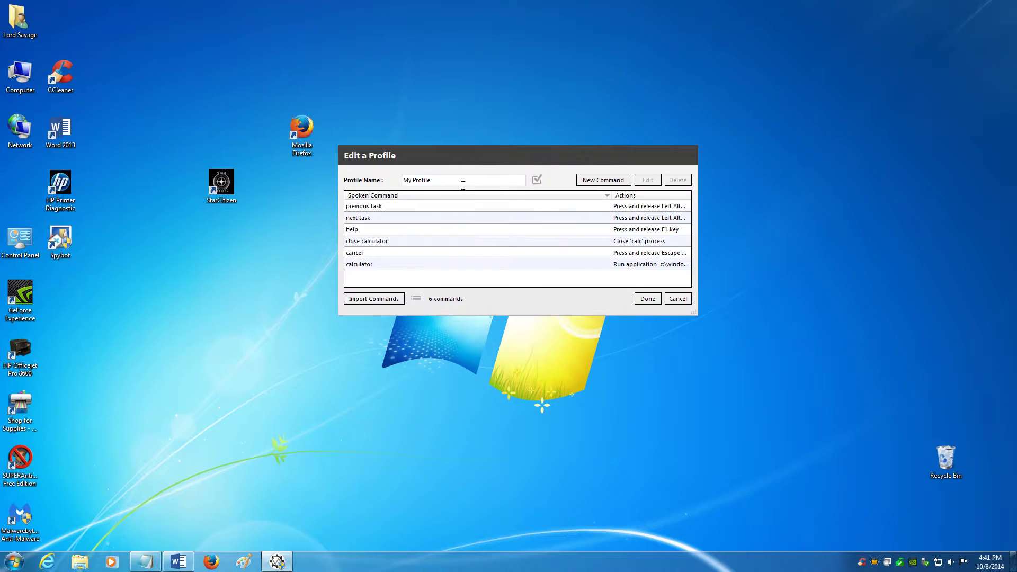
{"action": "left_click", "coordinate": [595, 182]}
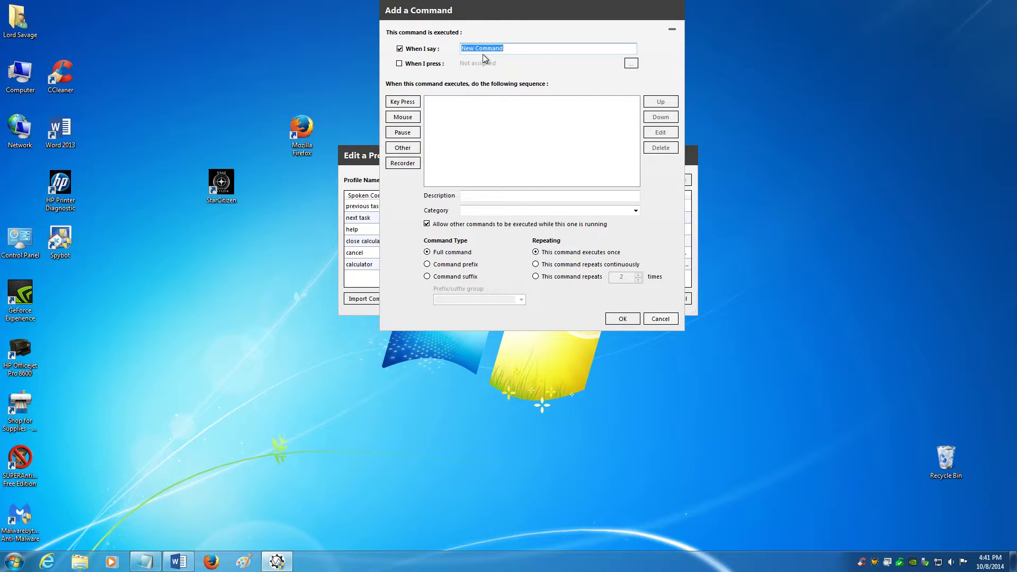
{"action": "key", "text": "BackSpace"}
{"action": "type", "text": "Target"}
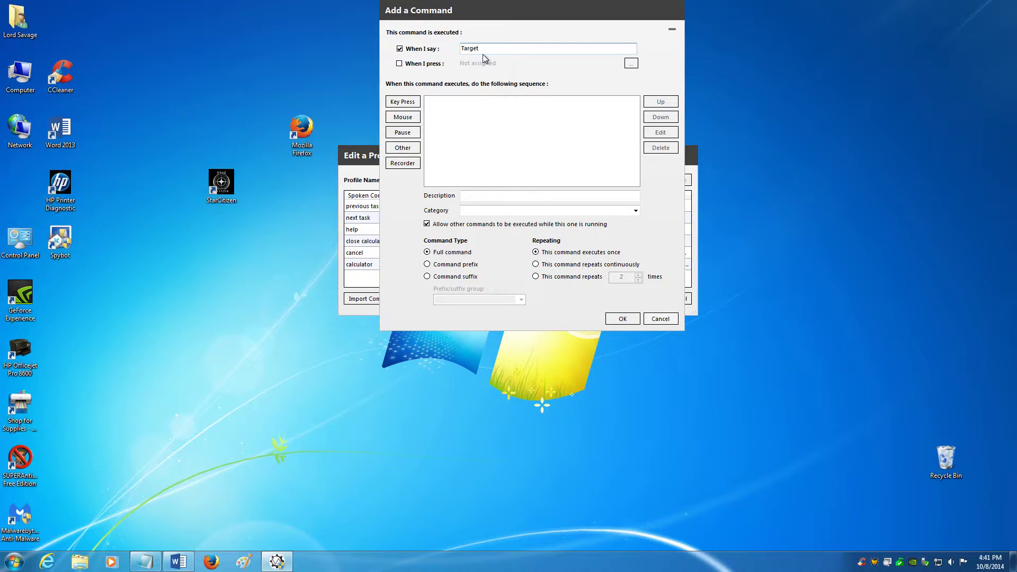
Give the Target command a key press action for T held 0.1 seconds
{"action": "left_click", "coordinate": [403, 103]}
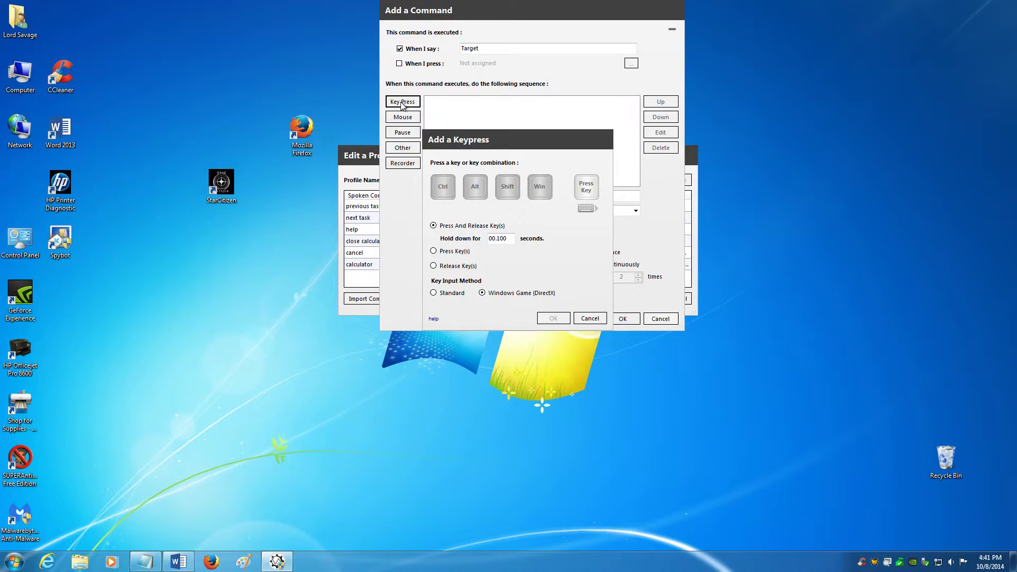
{"action": "key", "text": "t"}
{"action": "left_click", "coordinate": [551, 319]}
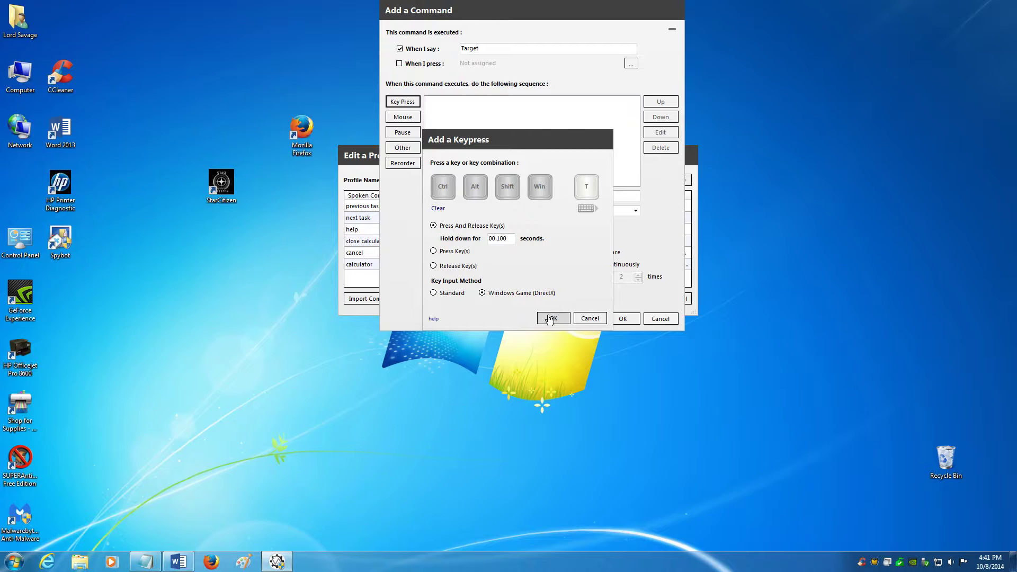
{"action": "left_click", "coordinate": [550, 319]}
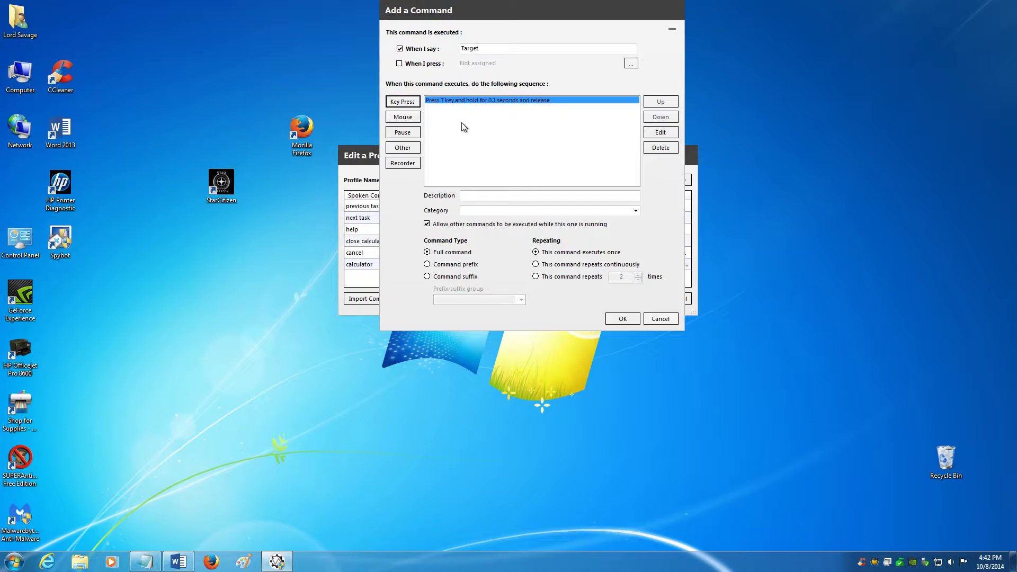
Add a 2.5-second pause action after the T key press
{"action": "left_click", "coordinate": [403, 132]}
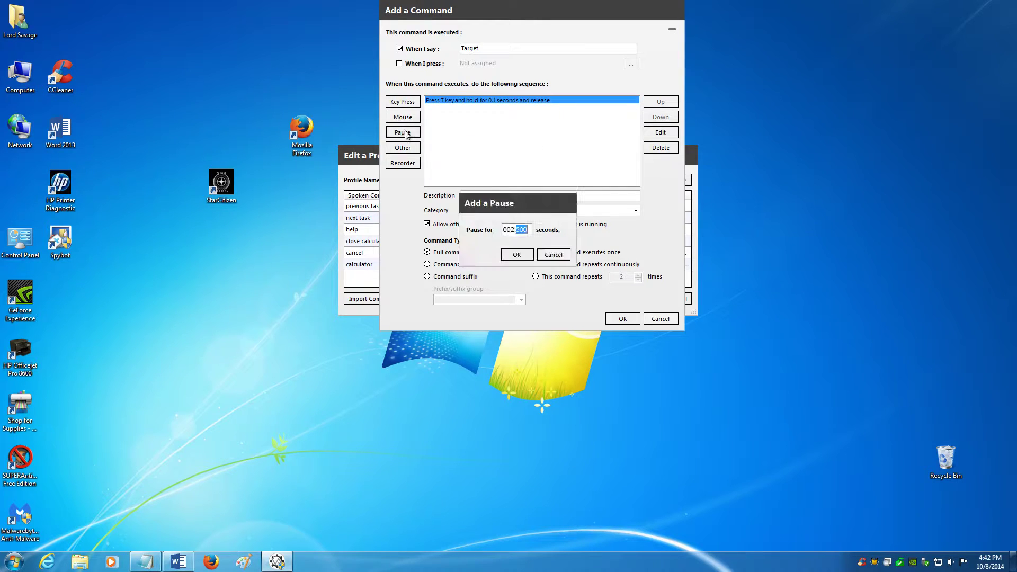
{"action": "left_click_drag", "start_coordinate": [517, 227], "coordinate": [509, 229]}
{"action": "type", "text": "5"}
{"action": "left_click_drag", "start_coordinate": [510, 229], "coordinate": [520, 230]}
{"action": "type", "text": "0.5"}
{"action": "type", "text": "2.5"}
{"action": "left_click", "coordinate": [517, 255]}
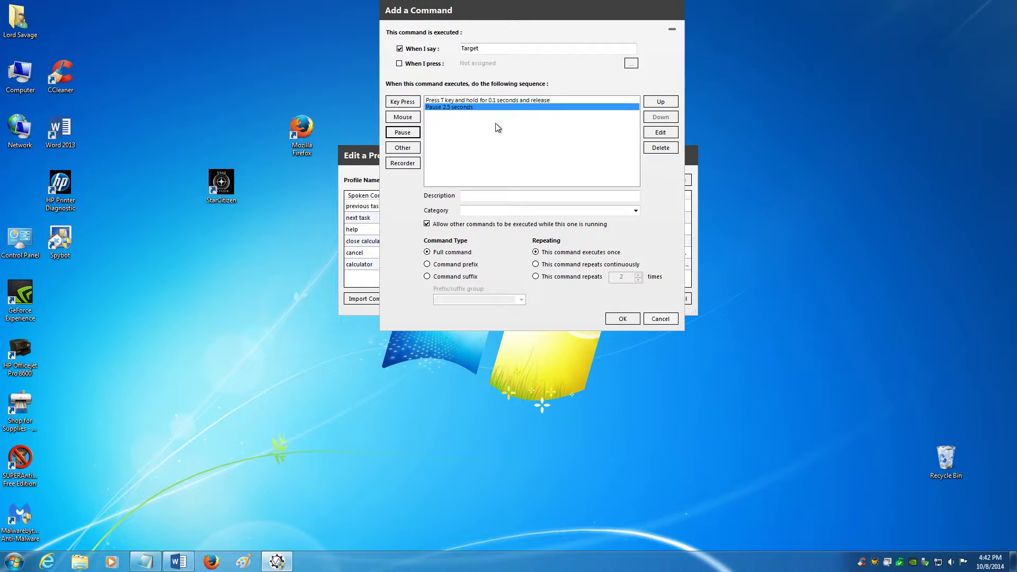
Set up a Say Something with Text-To-Speech special action using the Microsoft Anna voice
{"action": "left_click", "coordinate": [400, 149]}
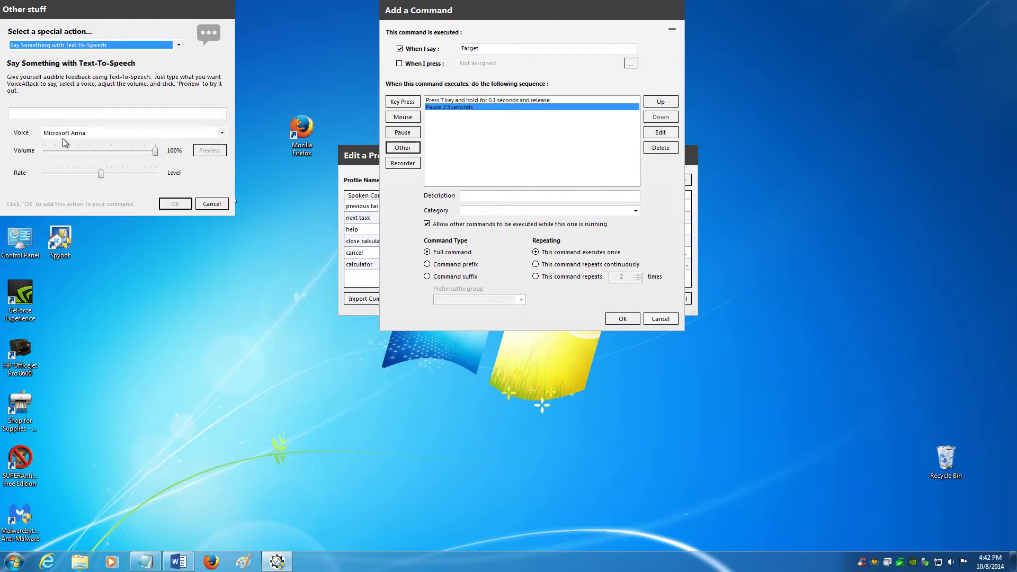
{"action": "left_click", "coordinate": [222, 137]}
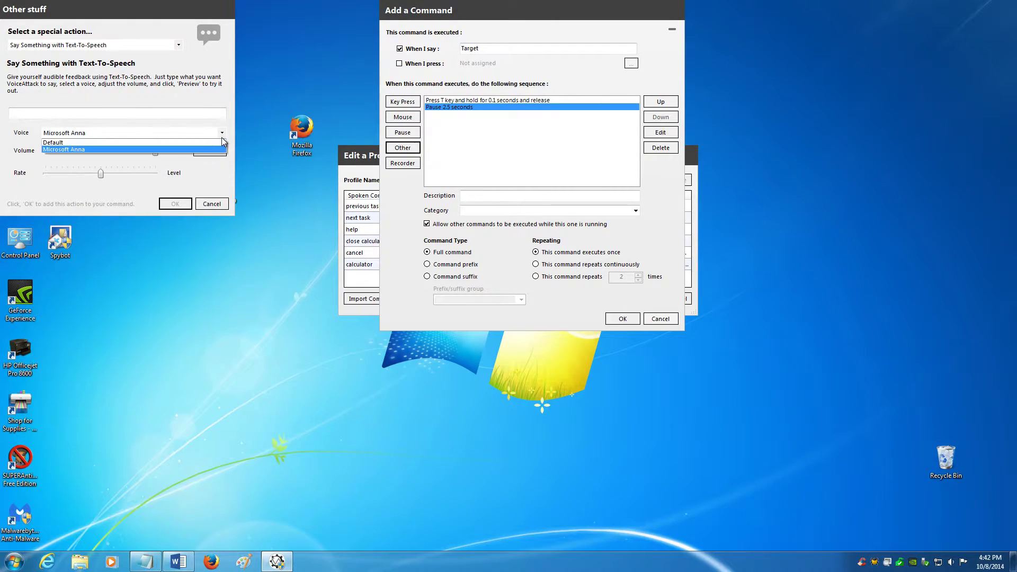
{"action": "left_click", "coordinate": [60, 142]}
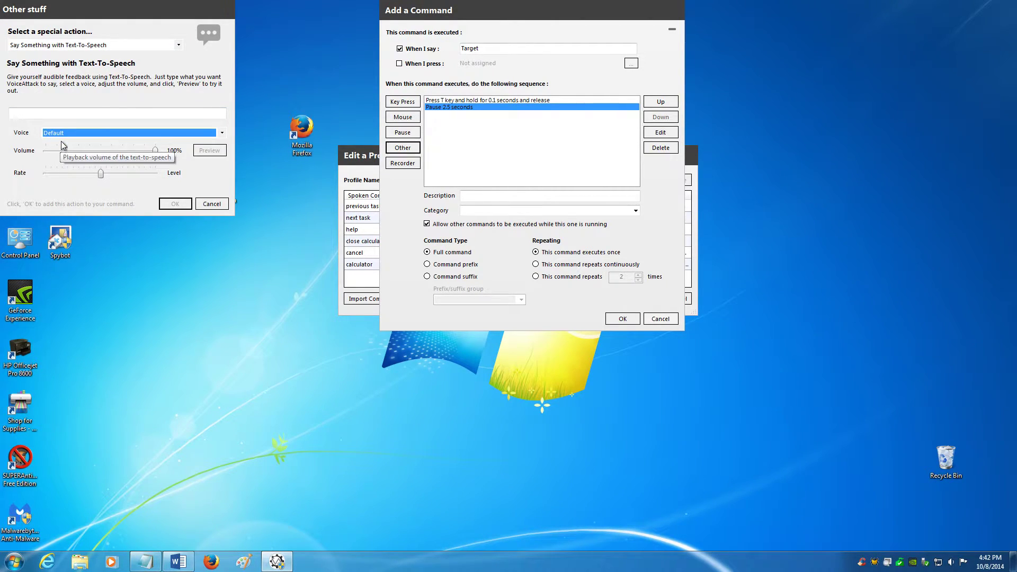
{"action": "left_click", "coordinate": [222, 134]}
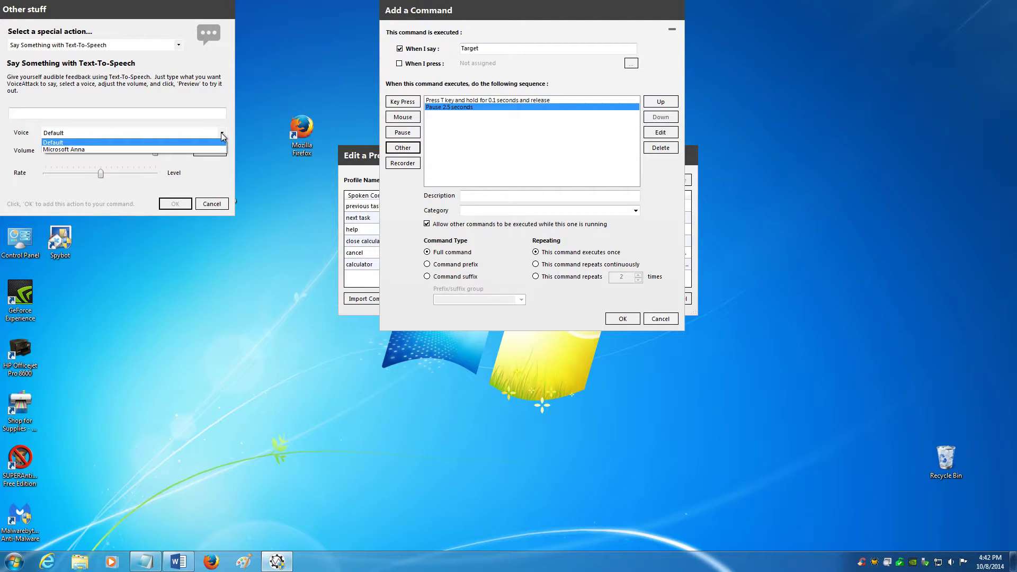
{"action": "left_click", "coordinate": [70, 149]}
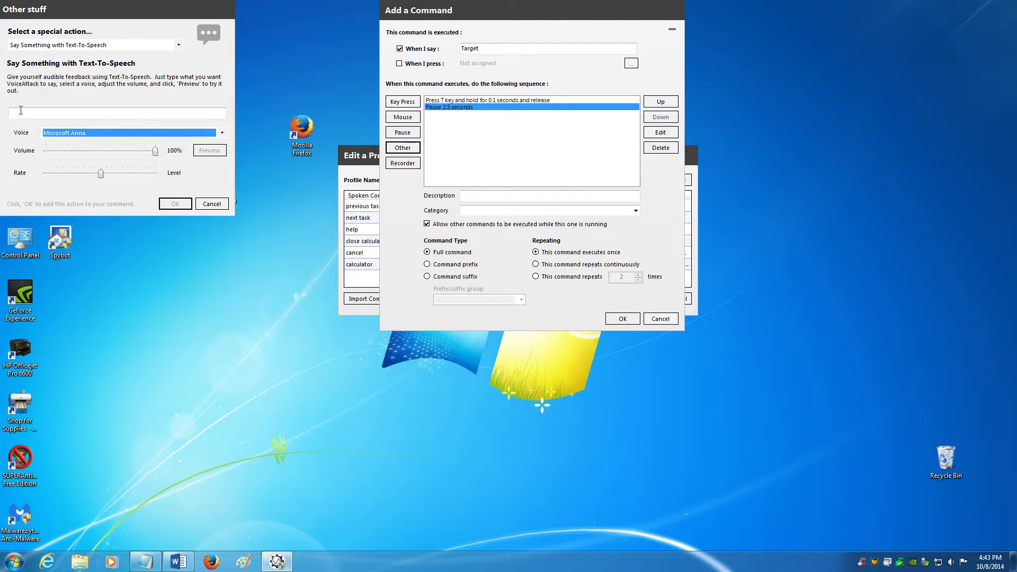
{"action": "left_click", "coordinate": [22, 114]}
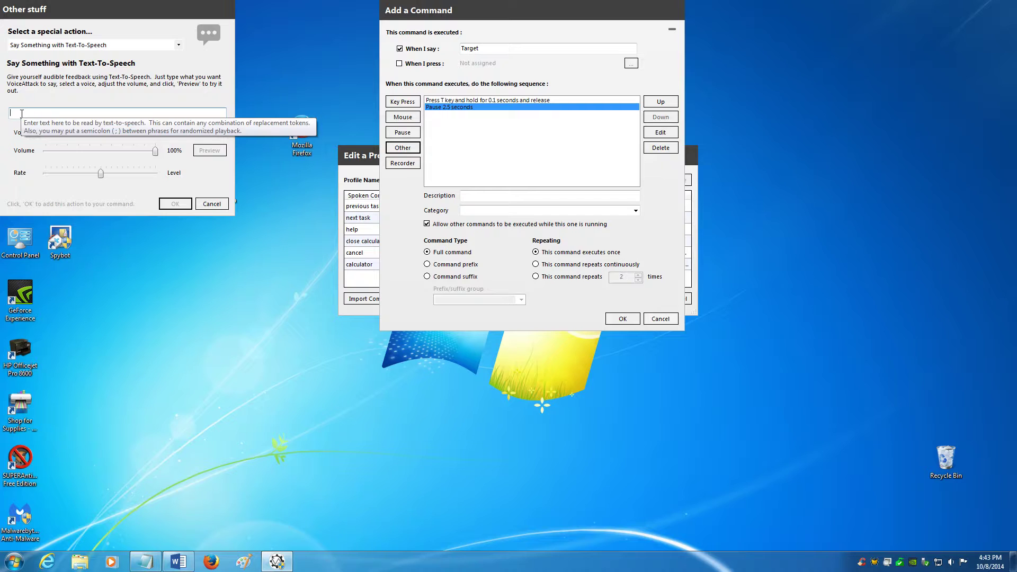
{"action": "left_click", "coordinate": [178, 46]}
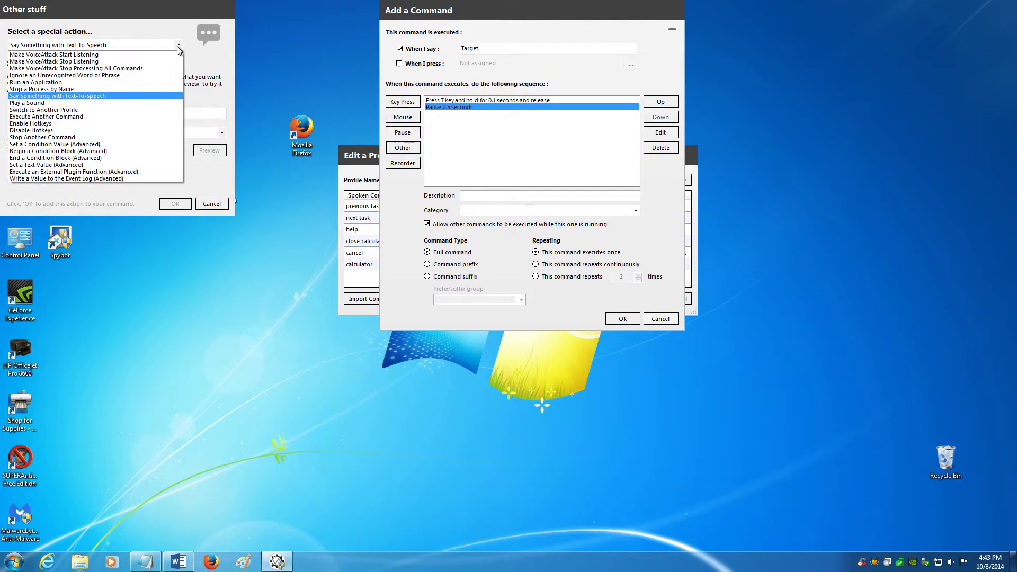
{"action": "left_click", "coordinate": [81, 54]}
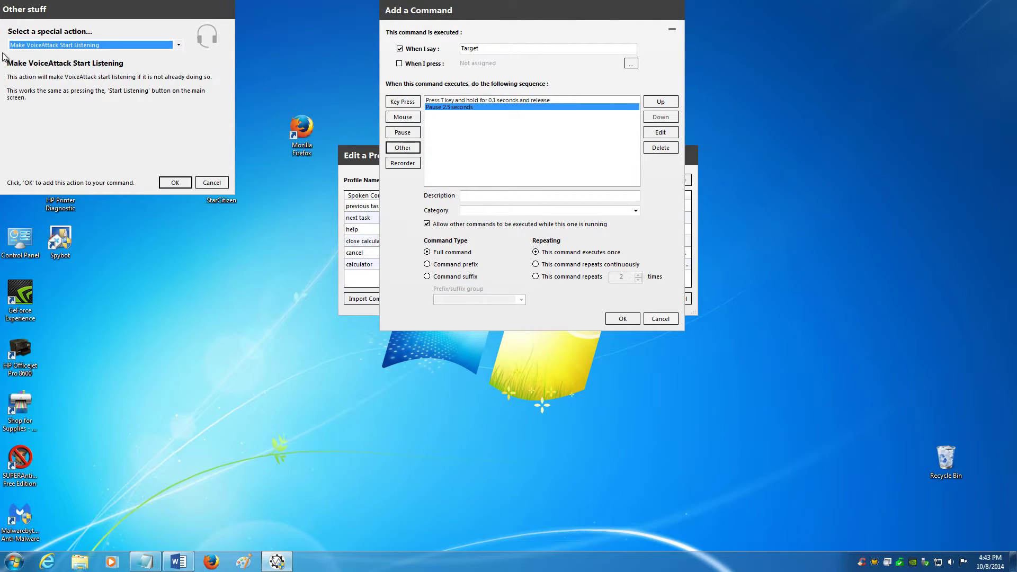
{"action": "left_click", "coordinate": [179, 46]}
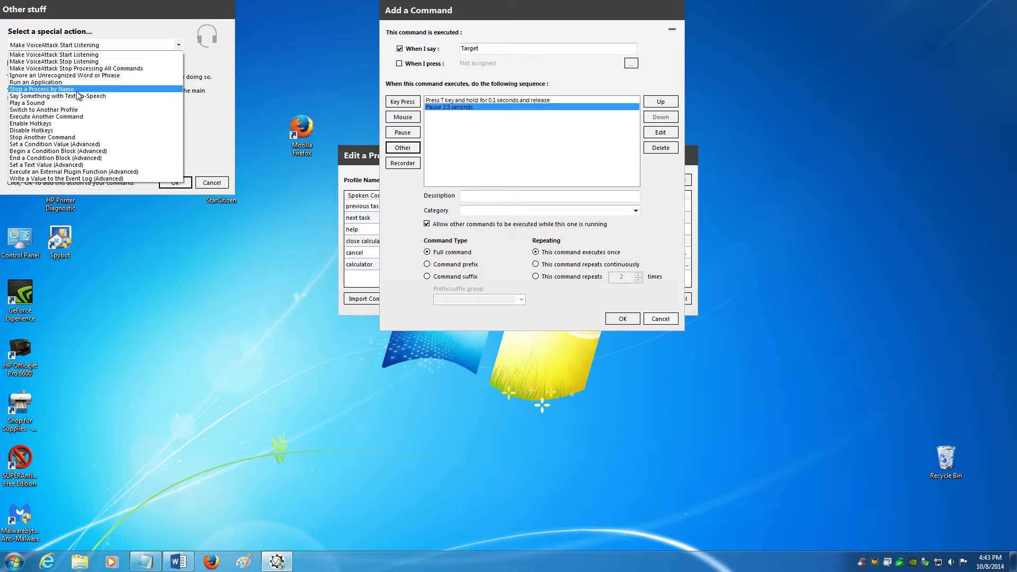
{"action": "left_click", "coordinate": [113, 96]}
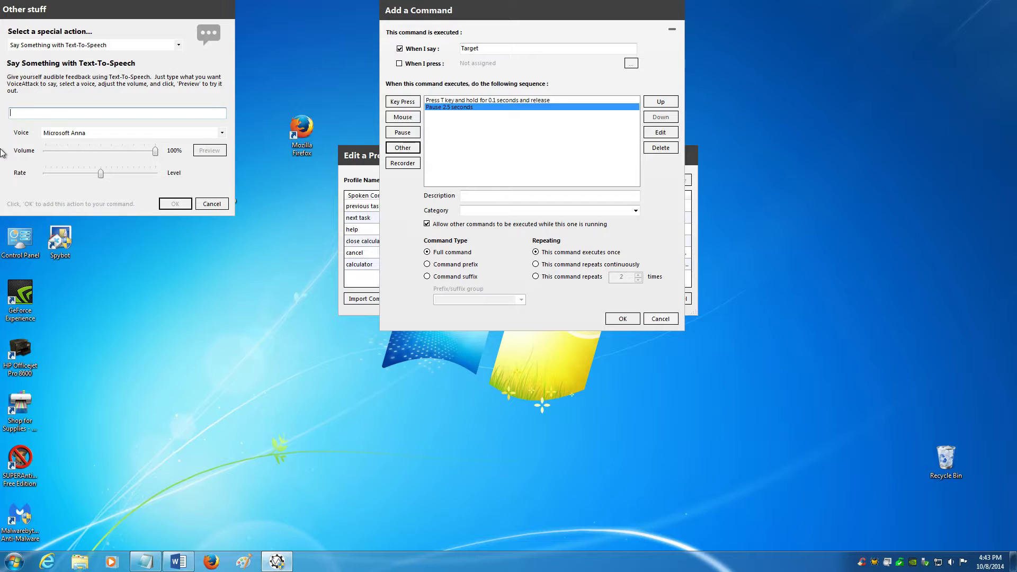
Enter 'Enemy target acquired' as the spoken text, preview it and add it to the sequence
{"action": "type", "text": "Eneme"}
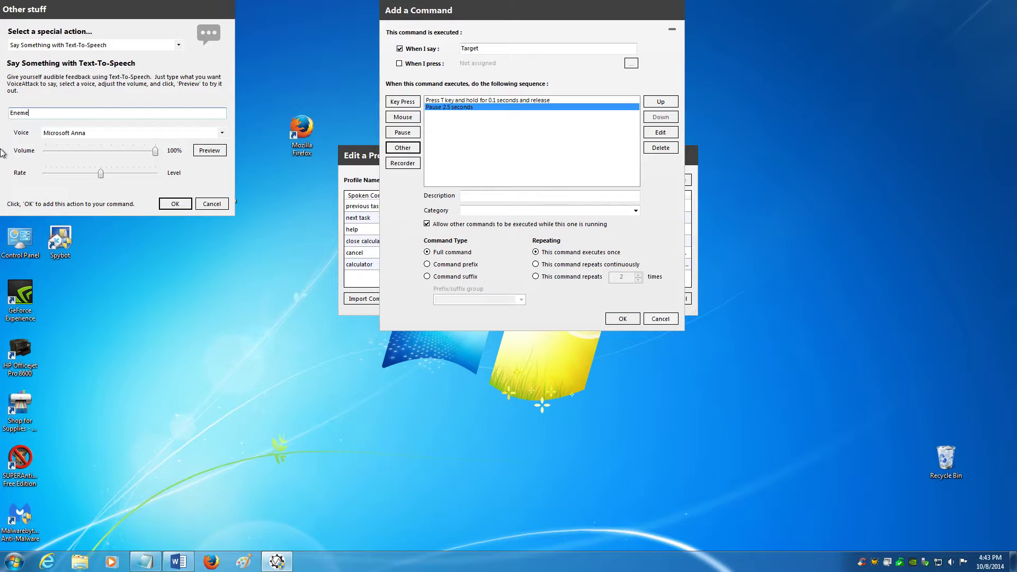
{"action": "key", "text": "BackSpace"}
{"action": "type", "text": "y target acquired"}
{"action": "left_click", "coordinate": [212, 150]}
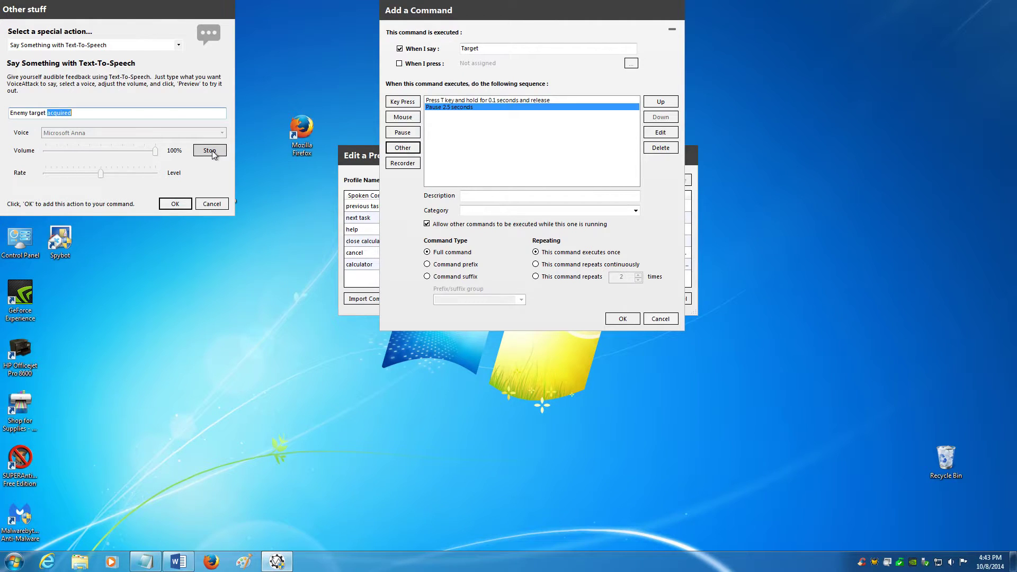
{"action": "left_click", "coordinate": [176, 204]}
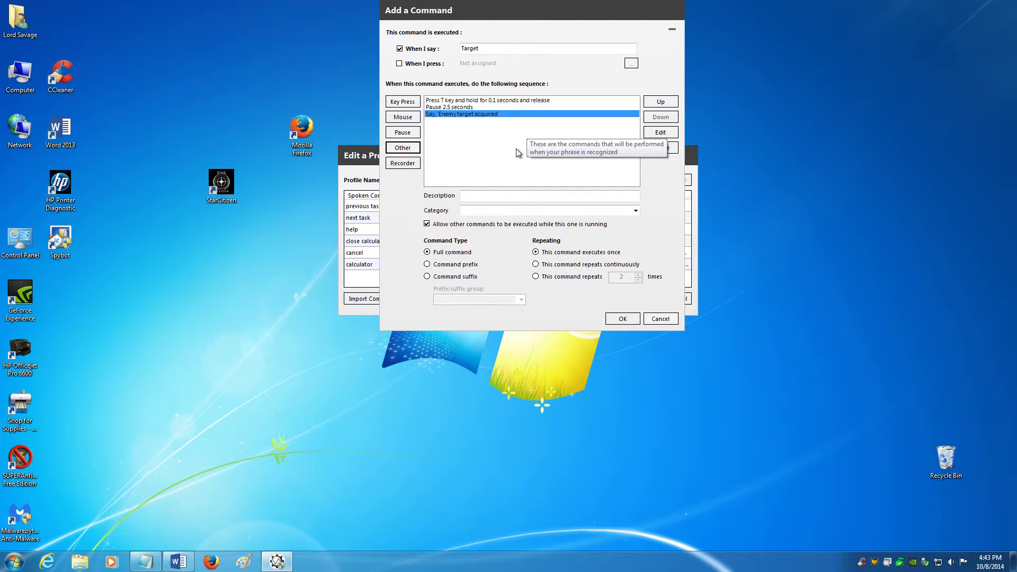
Save the Target command to My Profile and select the calculator command in the list
{"action": "left_click", "coordinate": [623, 320]}
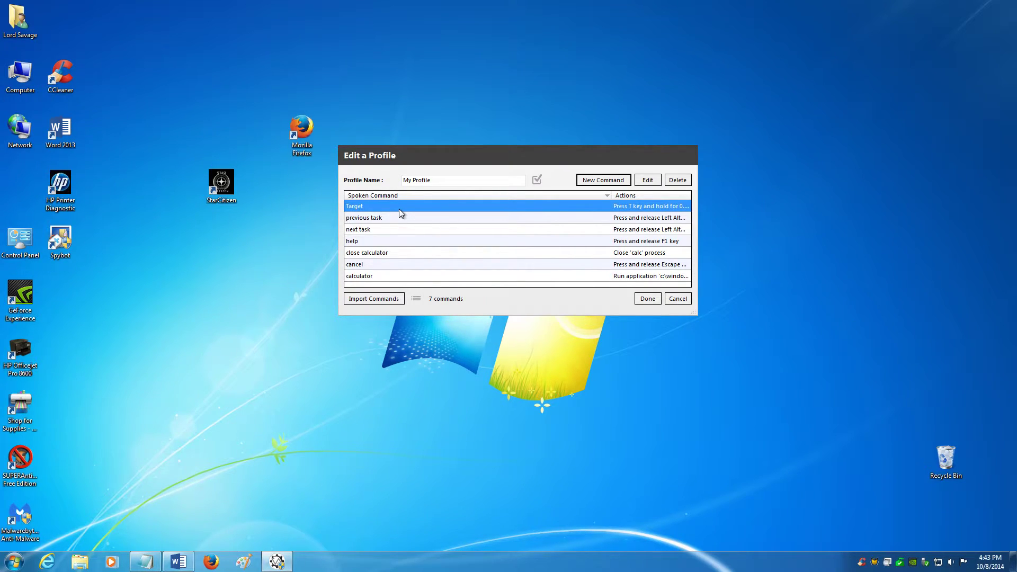
{"action": "left_click", "coordinate": [389, 274]}
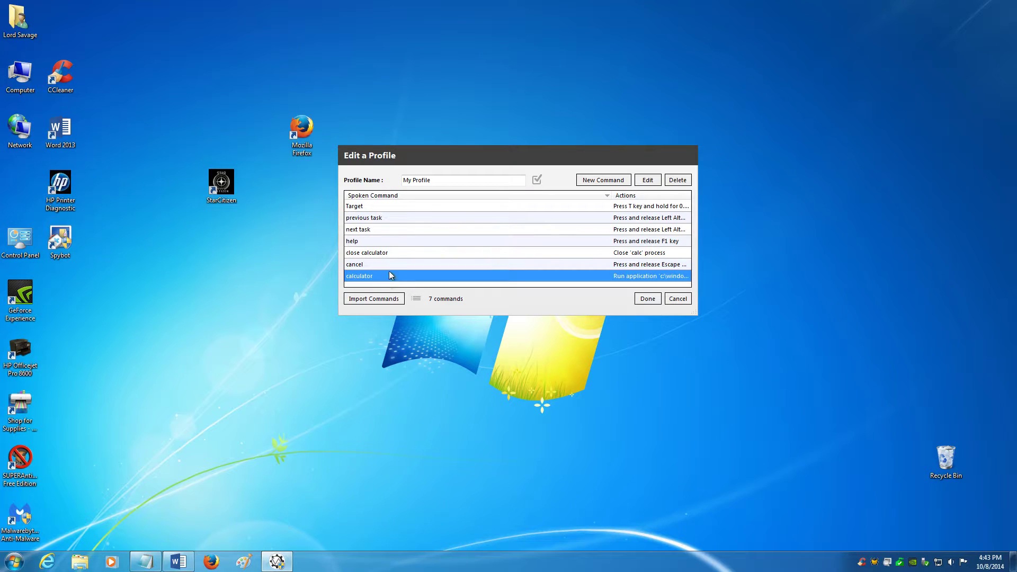
Delete the 'previous task' and 'next task' commands, then close the profile editor with Done
{"action": "left_click", "coordinate": [390, 265]}
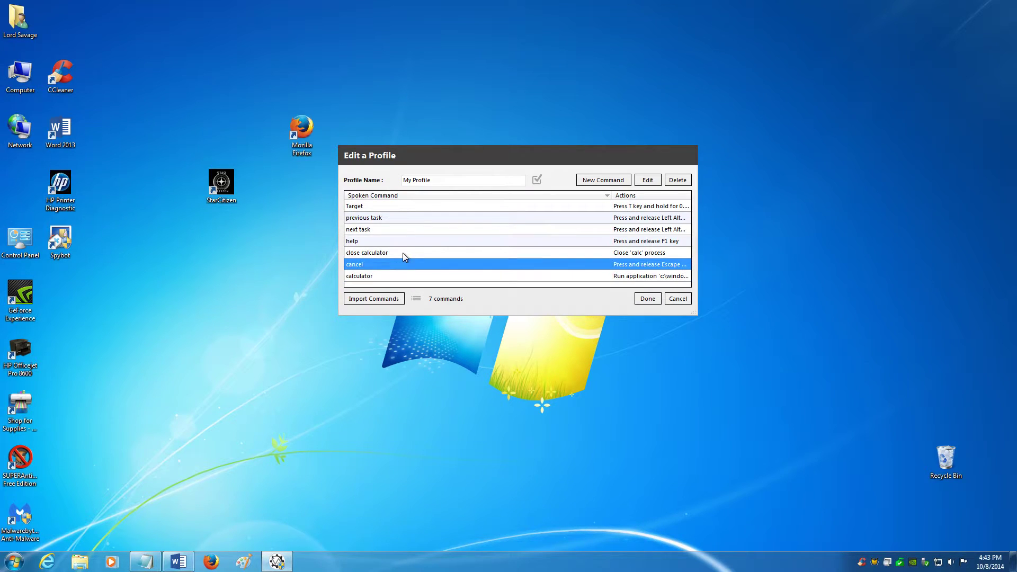
{"action": "left_click", "coordinate": [403, 253]}
{"action": "left_click", "coordinate": [400, 240]}
{"action": "left_click", "coordinate": [401, 231]}
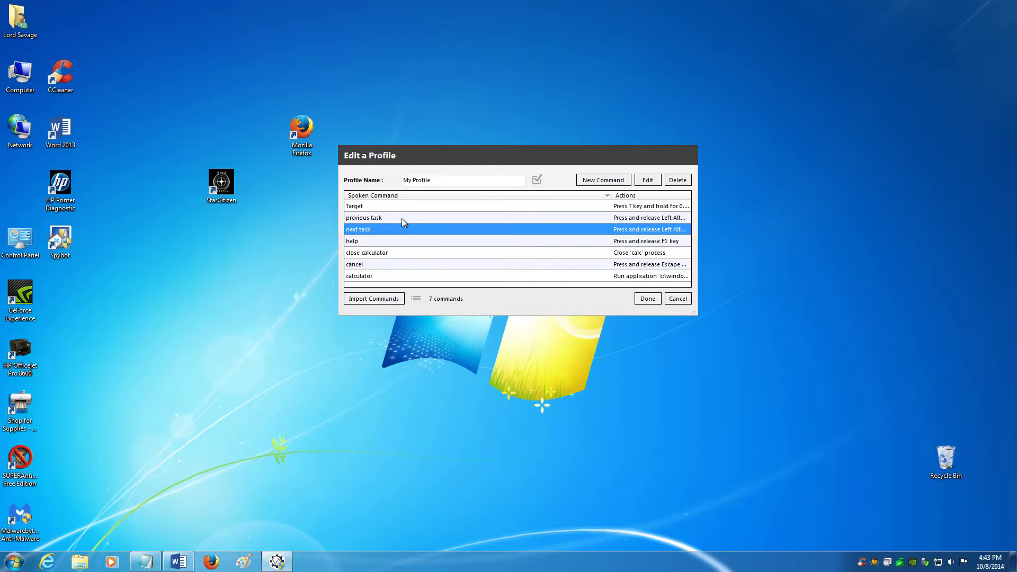
{"action": "left_click", "coordinate": [402, 219]}
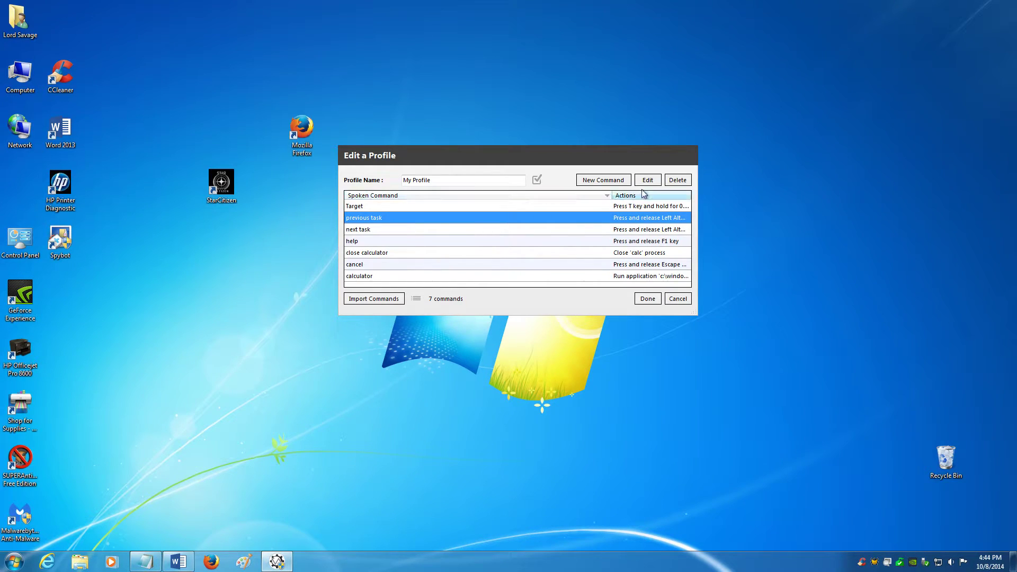
{"action": "left_click", "coordinate": [678, 181]}
{"action": "left_click", "coordinate": [678, 181]}
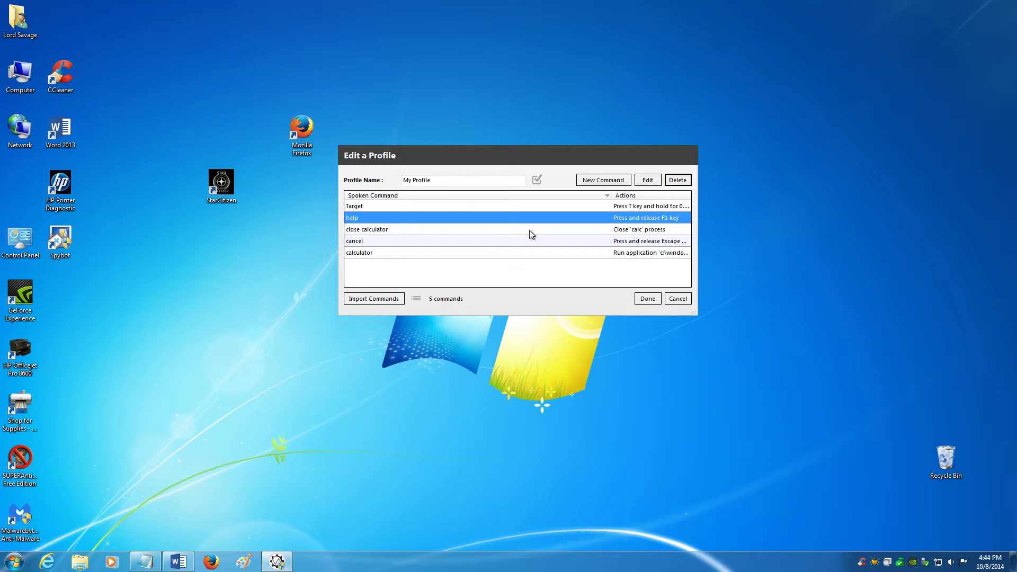
{"action": "left_click", "coordinate": [648, 299]}
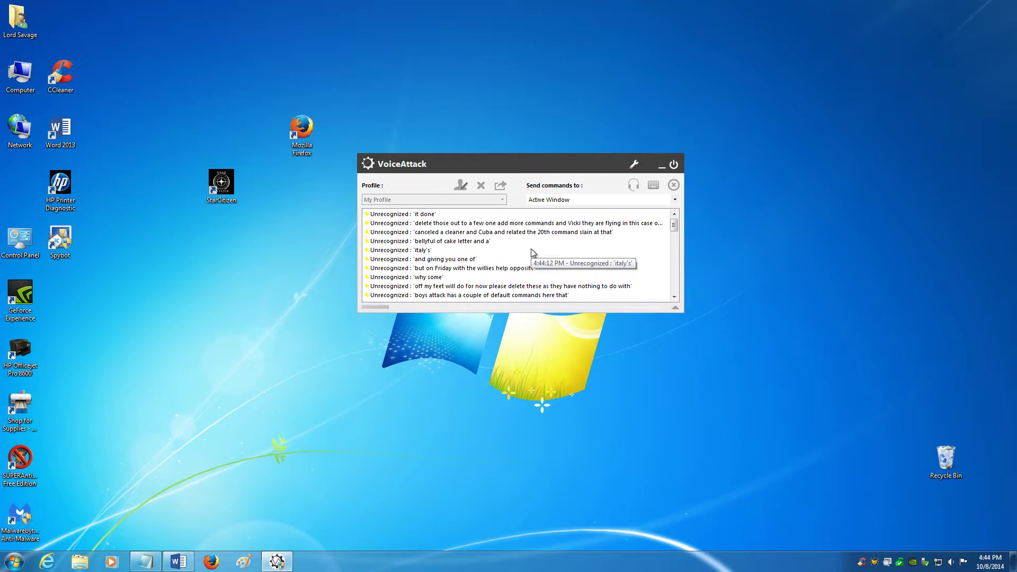
Restore Notepad and say 'target', confirming a t gets typed into Notepad
{"action": "left_click", "coordinate": [143, 564]}
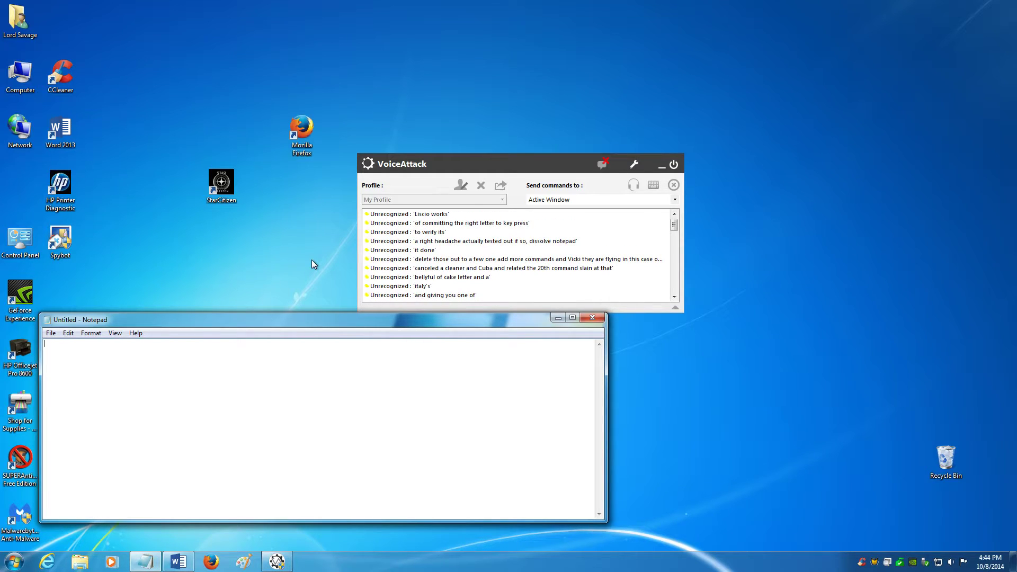
{"action": "type", "text": "t"}
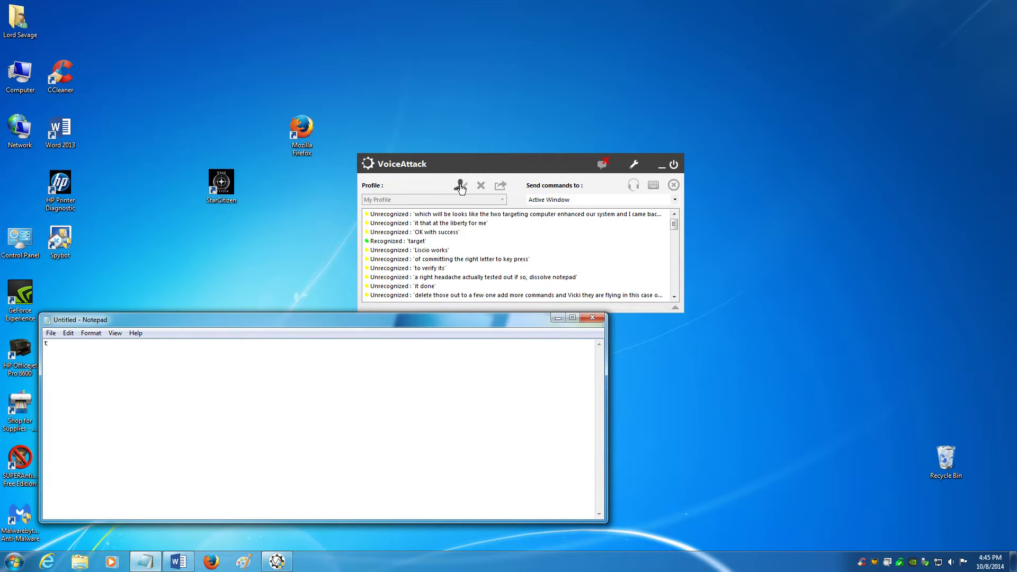
Minimize Notepad and create a new My Profile command with the phrase 'Nearest Target'
{"action": "left_click", "coordinate": [555, 321]}
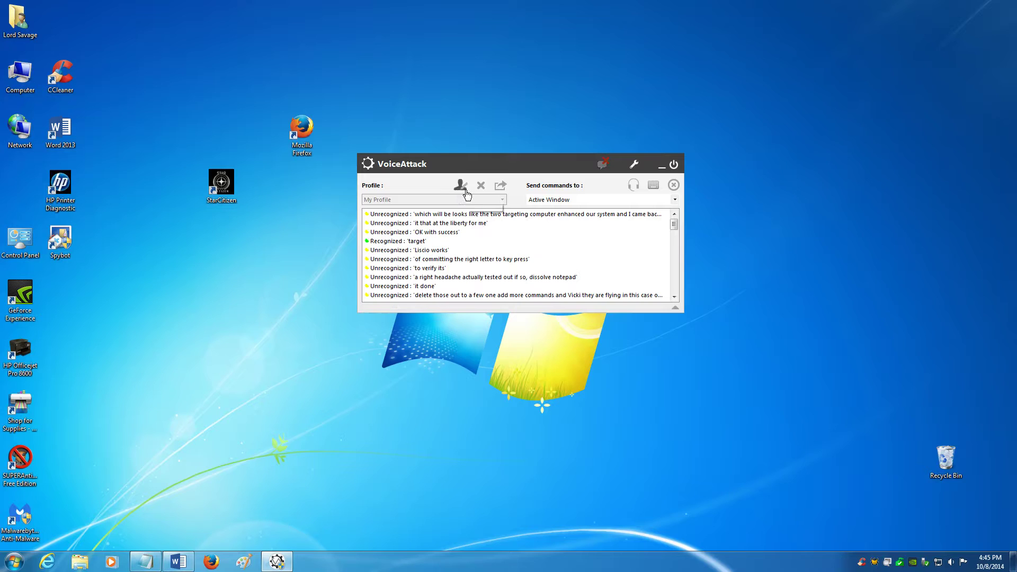
{"action": "left_click", "coordinate": [461, 186]}
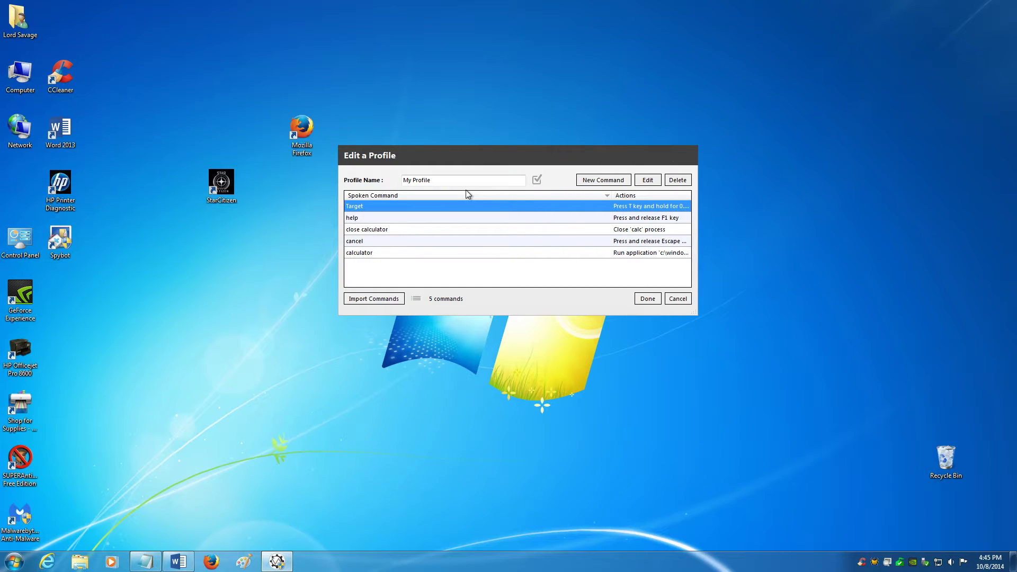
{"action": "left_click", "coordinate": [590, 182]}
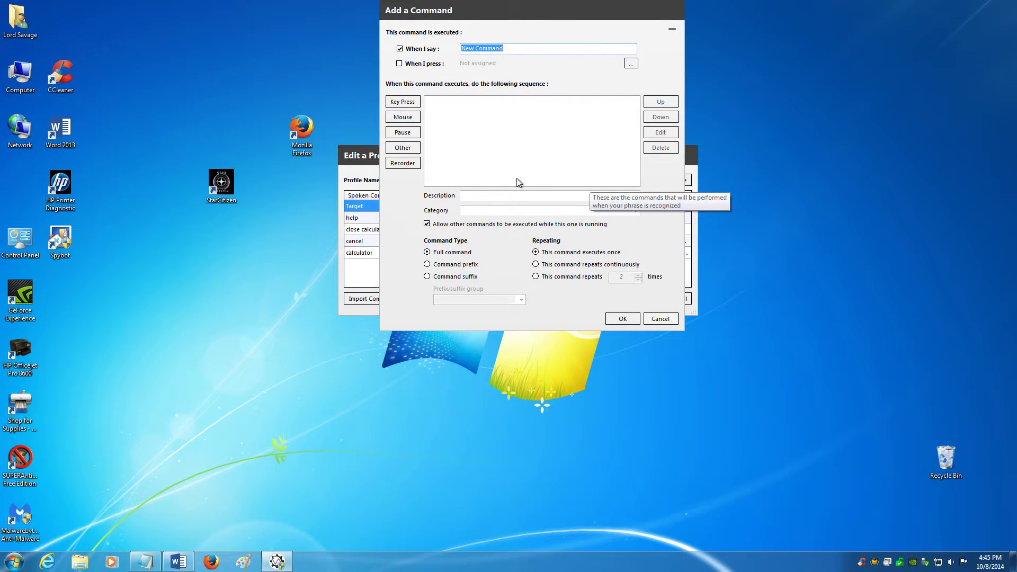
{"action": "type", "text": "Nearest tTarget"}
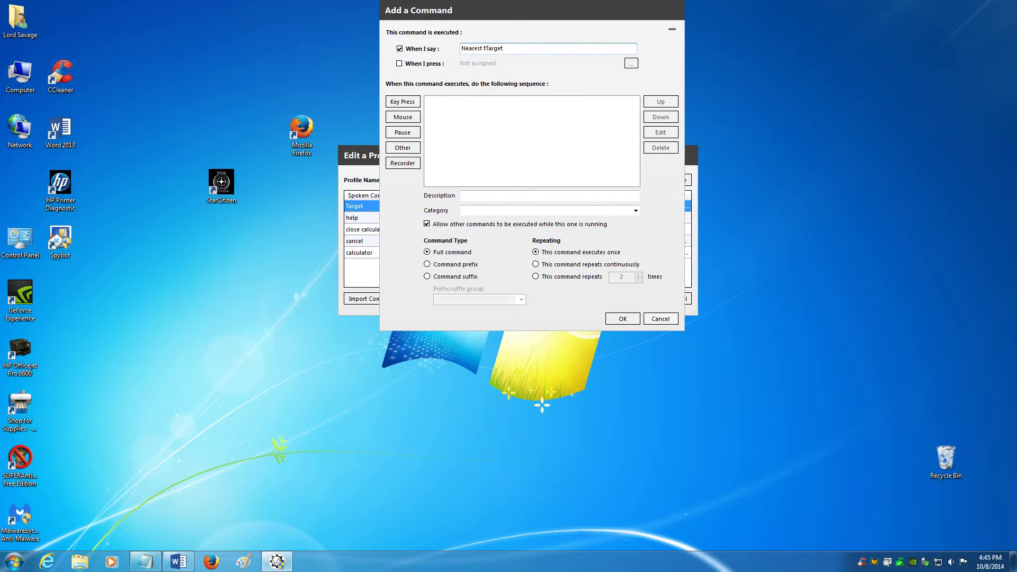
{"action": "key", "text": "BackSpace"}
{"action": "key", "text": "BackSpace"}
{"action": "key", "text": "BackSpace"}
{"action": "key", "text": "BackSpace"}
{"action": "key", "text": "BackSpace"}
{"action": "type", "text": "Target"}
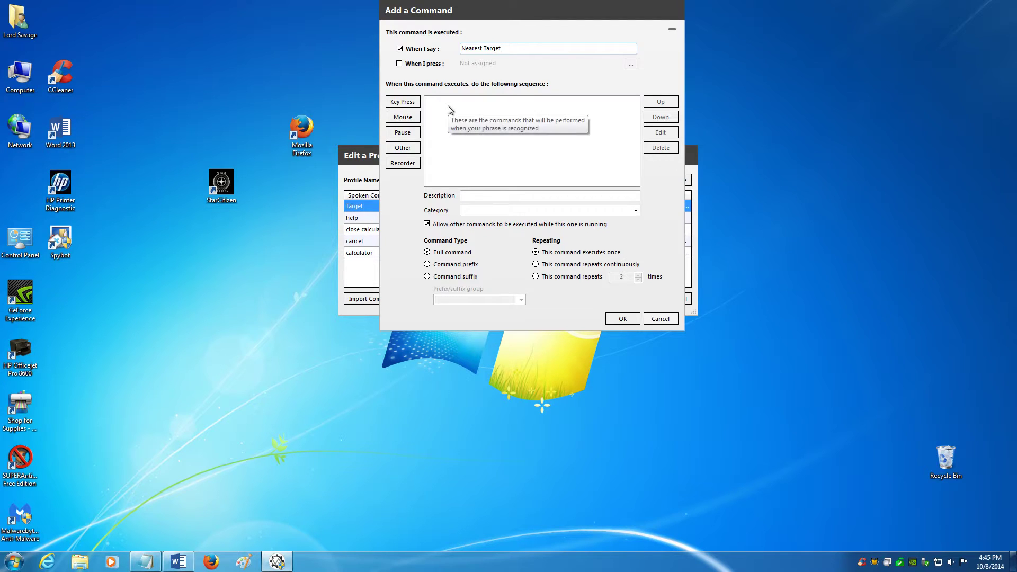
{"action": "left_click", "coordinate": [402, 102]}
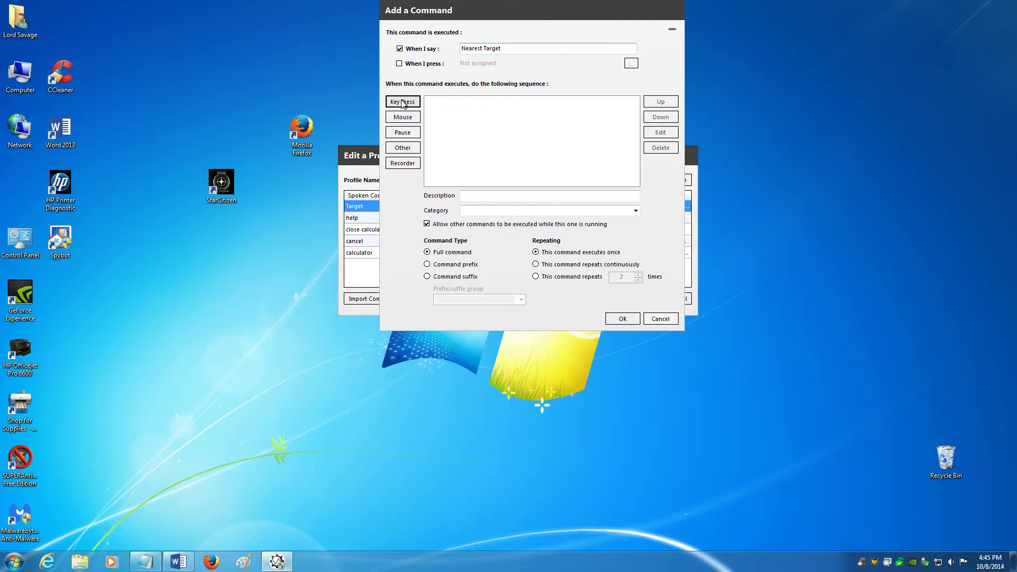
Add a C keypress action followed by a 2.5-second pause to the Nearest Target command
{"action": "key", "text": "c"}
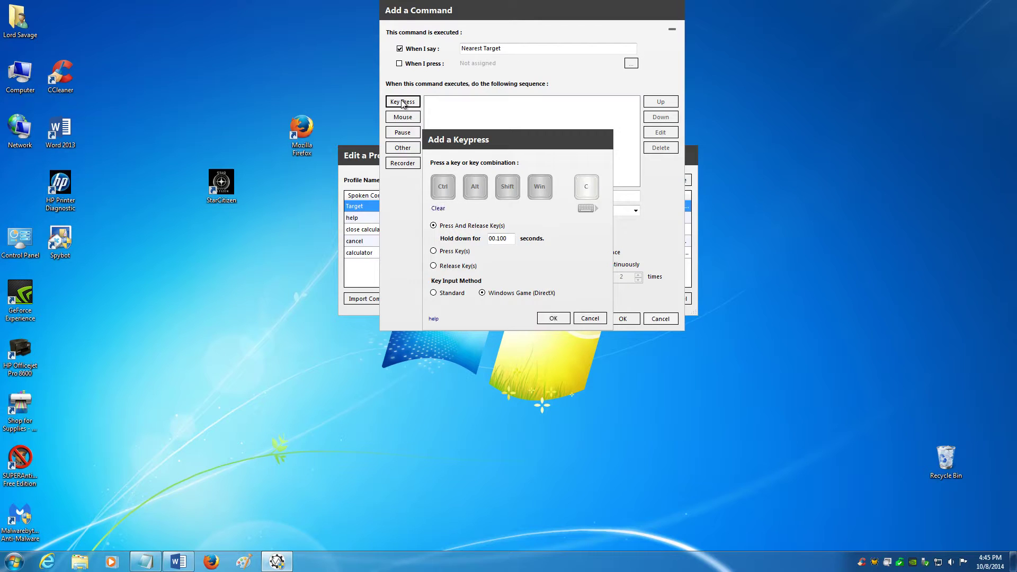
{"action": "left_click", "coordinate": [554, 319]}
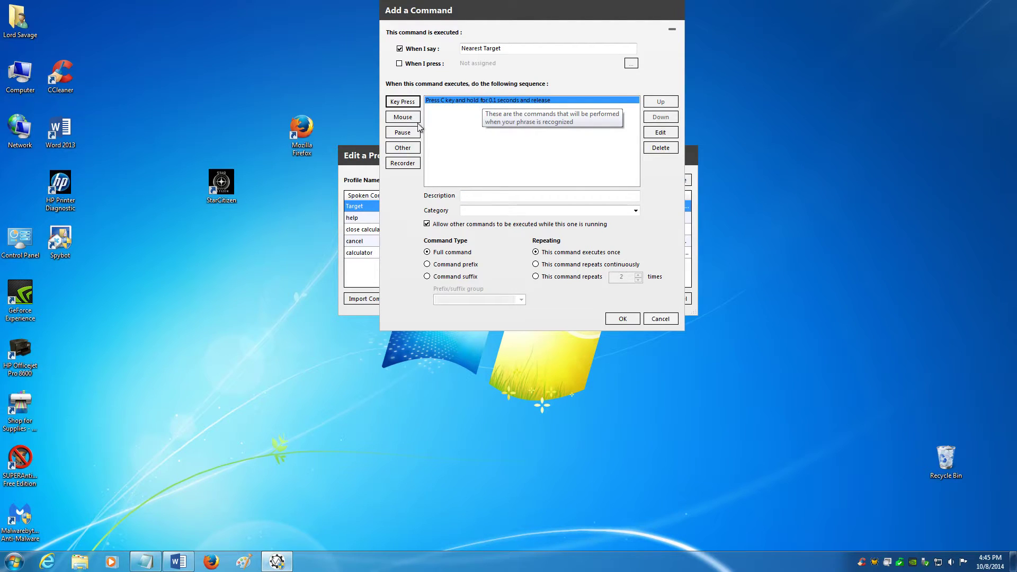
{"action": "left_click", "coordinate": [409, 135]}
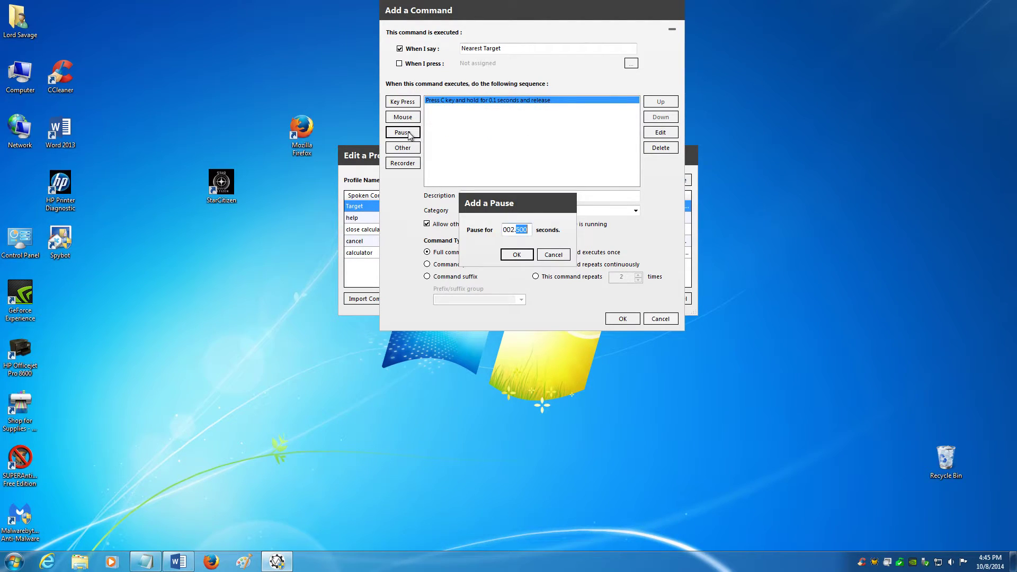
{"action": "left_click", "coordinate": [507, 229]}
{"action": "left_click", "coordinate": [517, 254]}
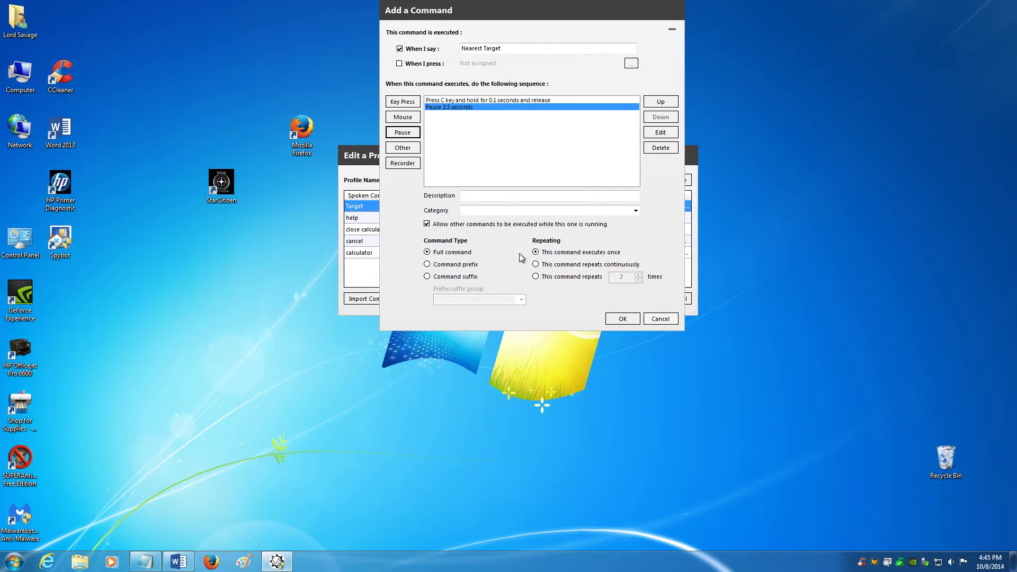
Add a text-to-speech reply 'Nearest enemy target acquired' plus the user's name, previewing it before adding
{"action": "left_click", "coordinate": [417, 149]}
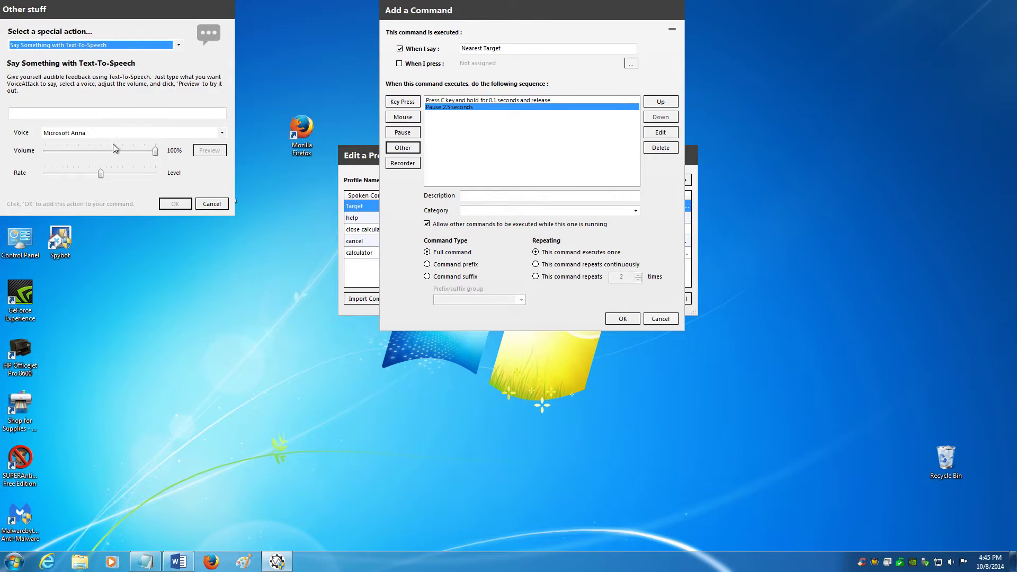
{"action": "left_click", "coordinate": [32, 114]}
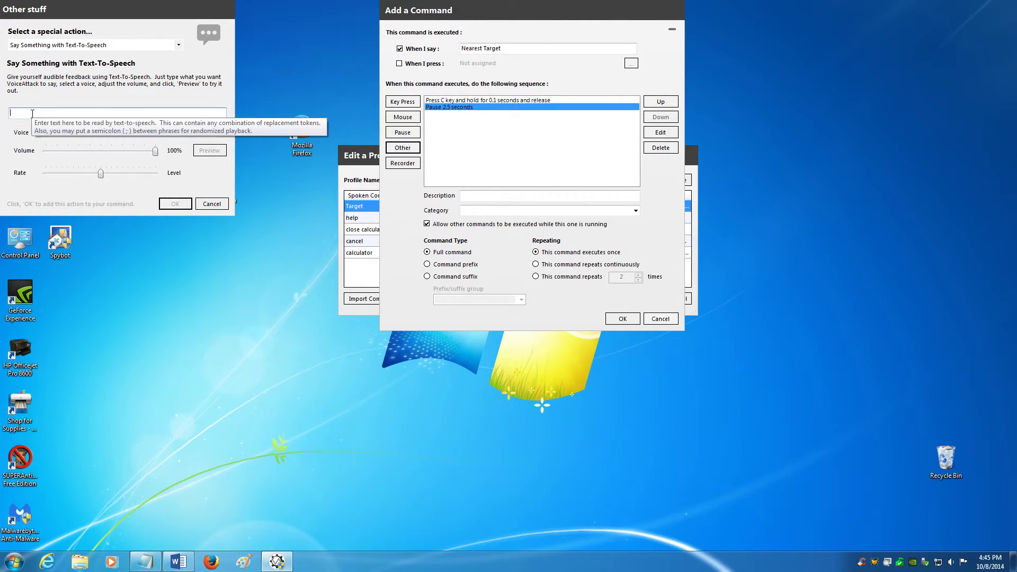
{"action": "type", "text": "Nearest"}
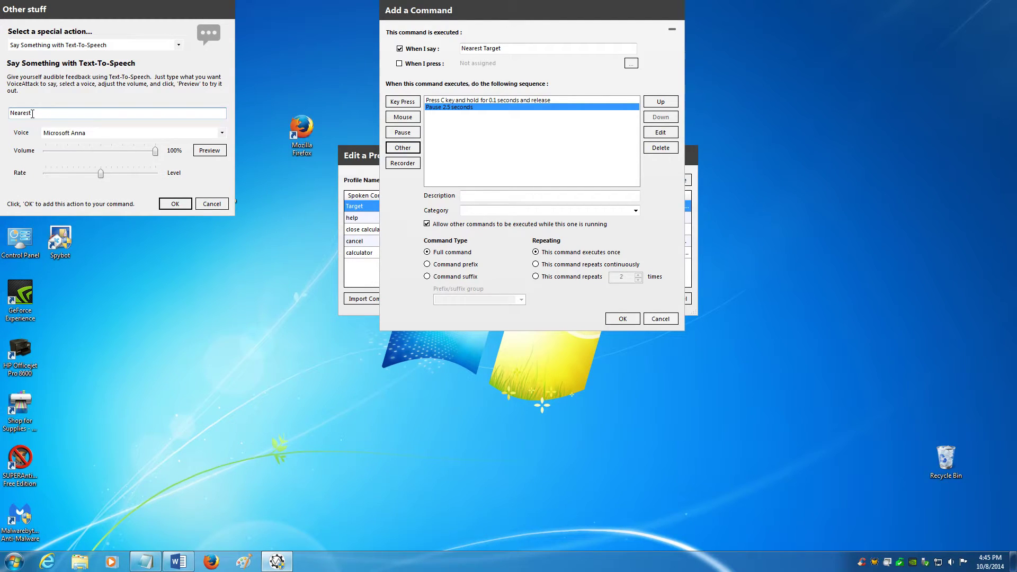
{"action": "type", "text": " eneme"}
{"action": "type", "text": "my"}
{"action": "key", "text": "BackSpace"}
{"action": "key", "text": "BackSpace"}
{"action": "key", "text": "BackSpace"}
{"action": "key", "text": "BackSpace"}
{"action": "type", "text": "my target "}
{"action": "type", "text": "acquired Lord Savage"}
{"action": "left_click", "coordinate": [211, 151]}
{"action": "type", "text": ","}
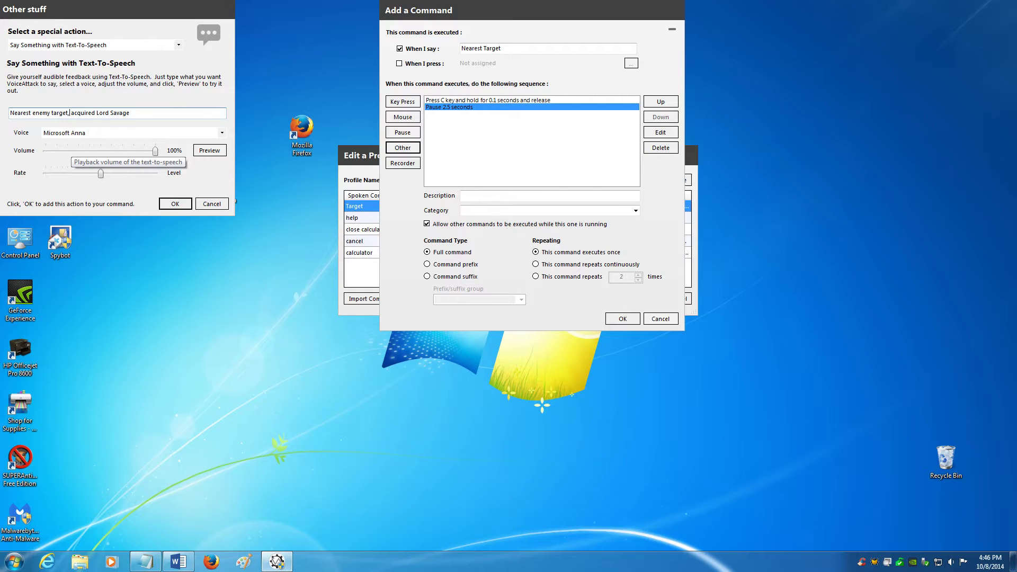
{"action": "key", "text": "BackSpace"}
{"action": "type", "text": ","}
{"action": "left_click", "coordinate": [210, 150]}
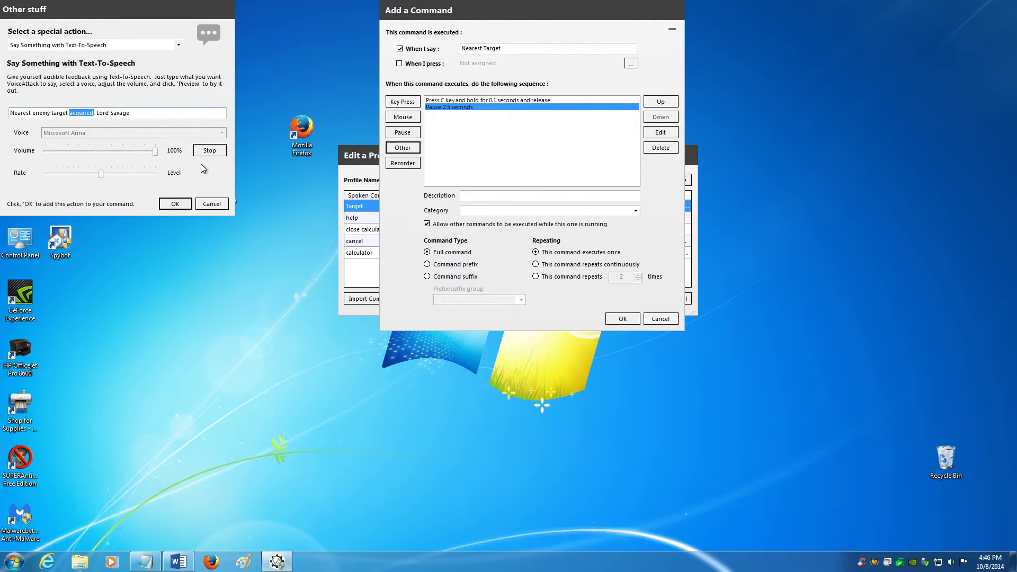
{"action": "left_click", "coordinate": [175, 204]}
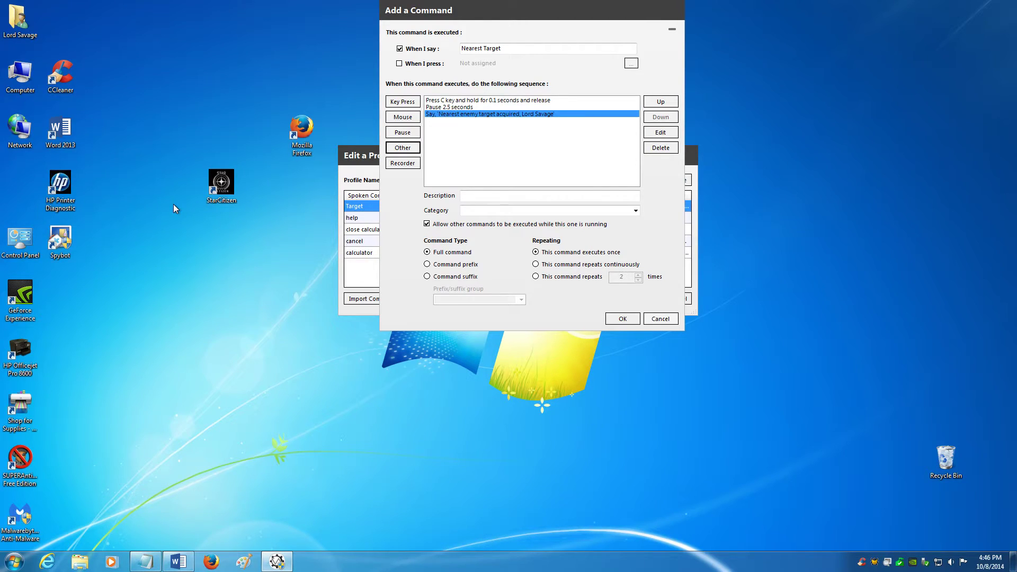
Save the Nearest Target command, close the profile editor, and test it in Notepad, producing a c
{"action": "left_click", "coordinate": [623, 319]}
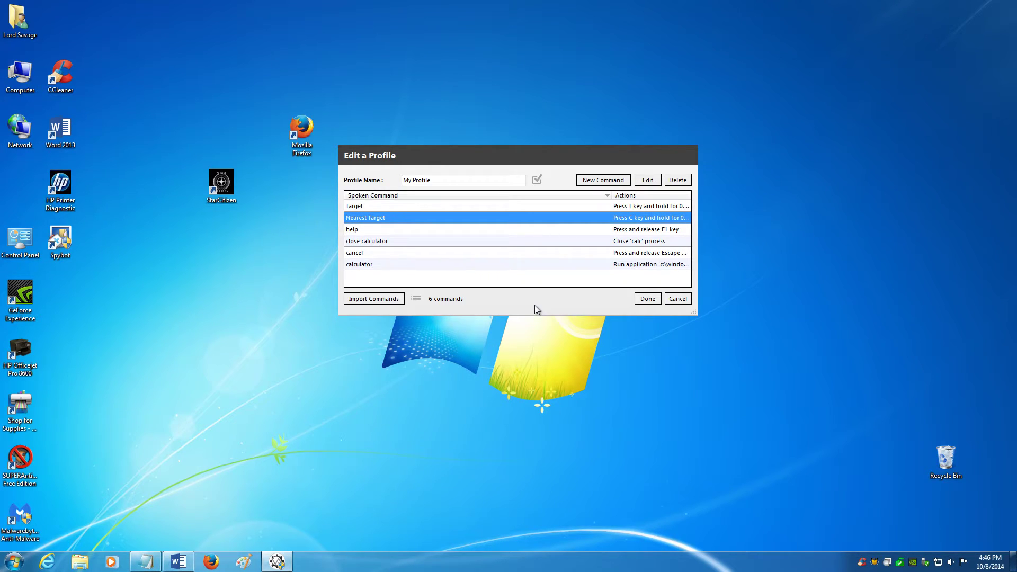
{"action": "left_click", "coordinate": [647, 298]}
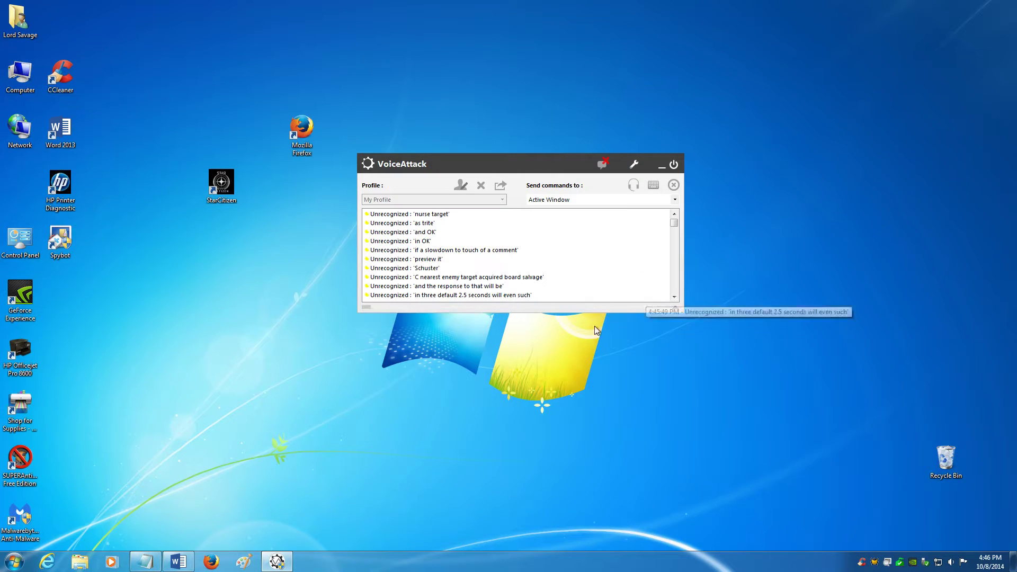
{"action": "left_click", "coordinate": [144, 561]}
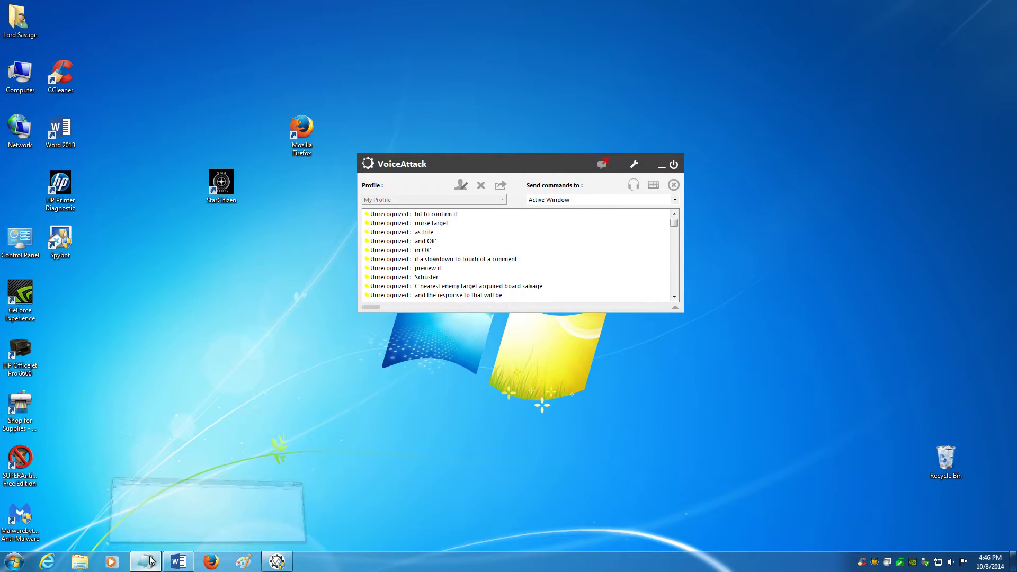
{"action": "type", "text": "t"}
{"action": "key", "text": "BackSpace"}
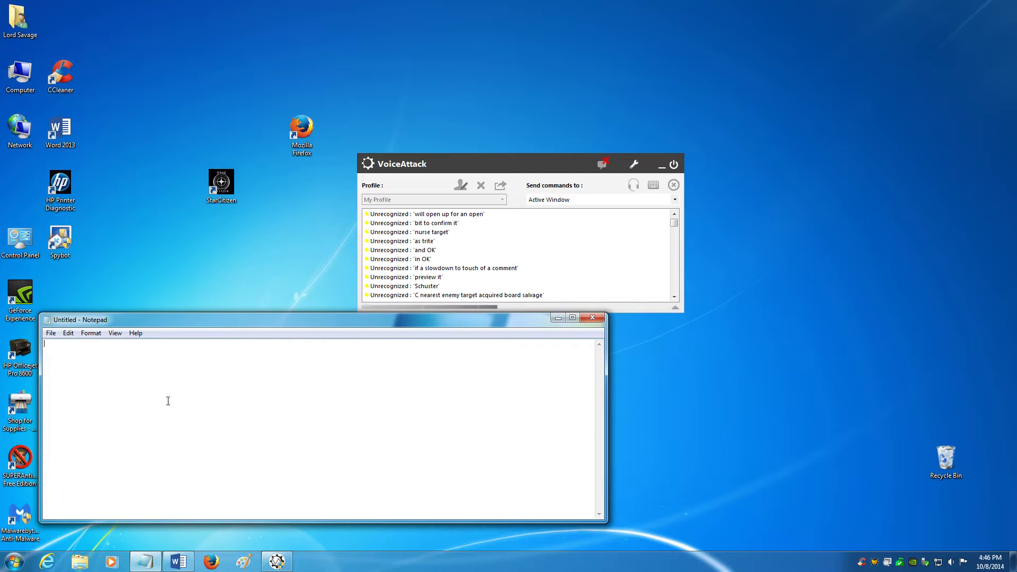
{"action": "type", "text": "c"}
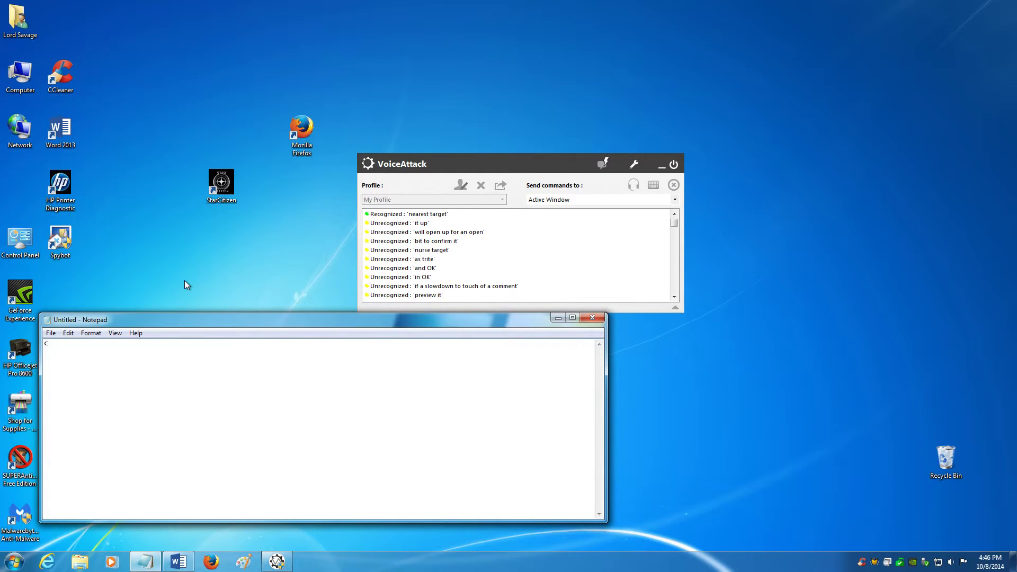